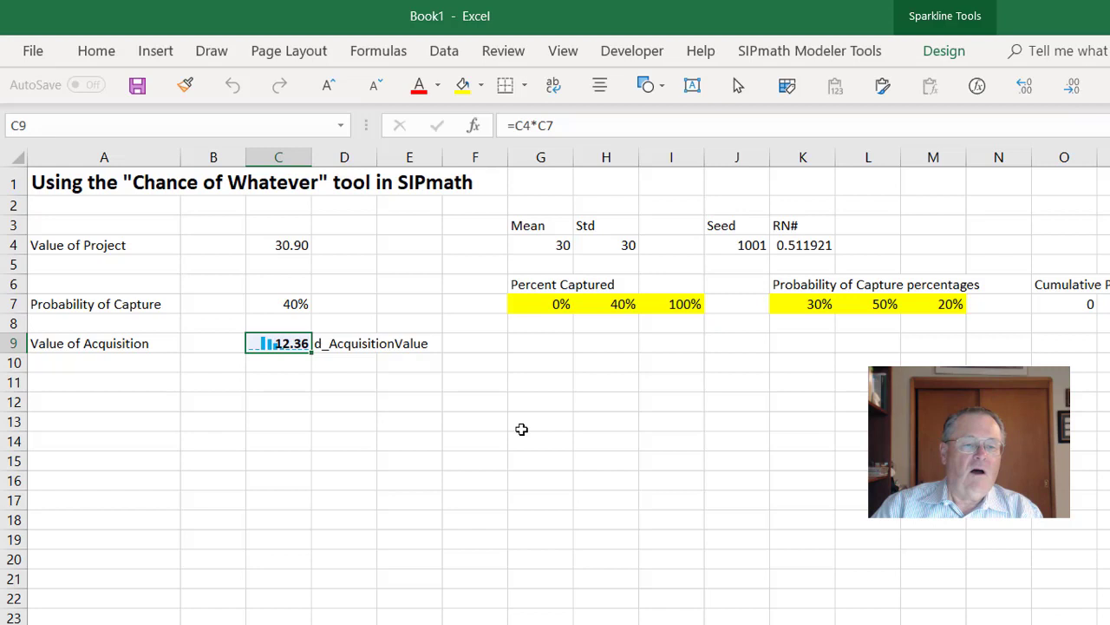
Fill the Mean and Std input values in G4:H4 yellow
left_click(550, 246)
left_click_drag(551, 245, 608, 246)
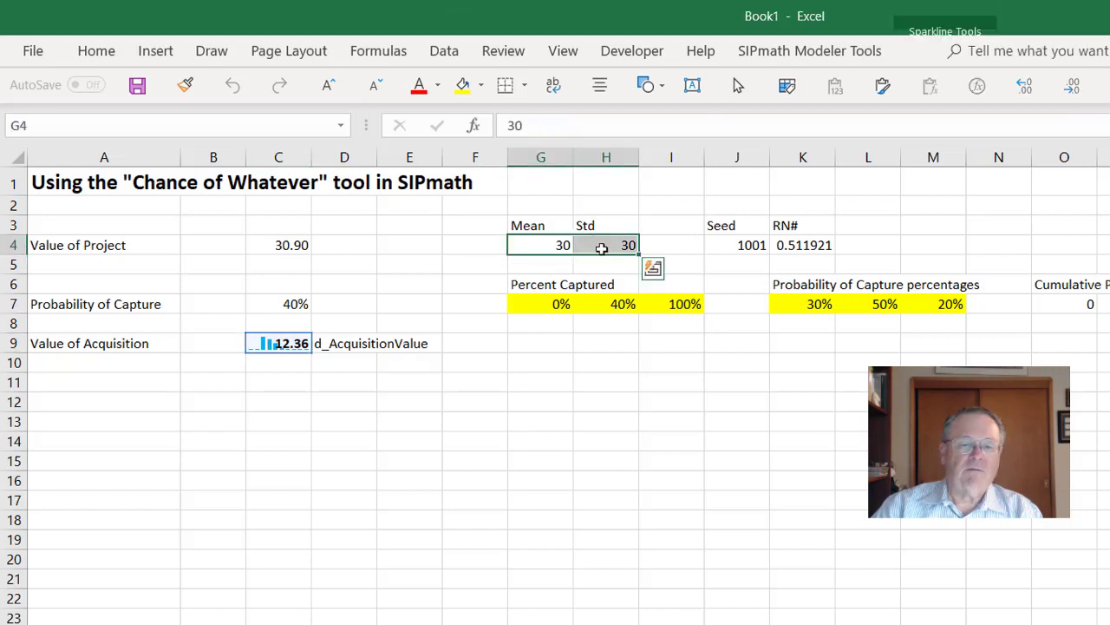
left_click(463, 84)
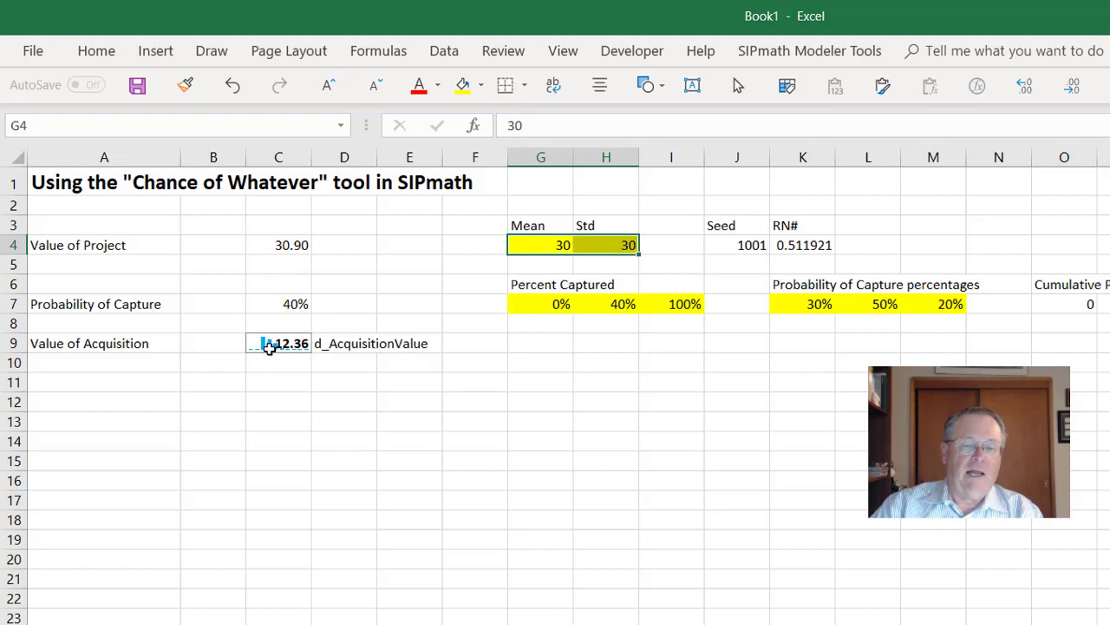
Create a SIPmath cumulative chart of the C9 acquisition value, placed starting at G10
left_click(269, 343)
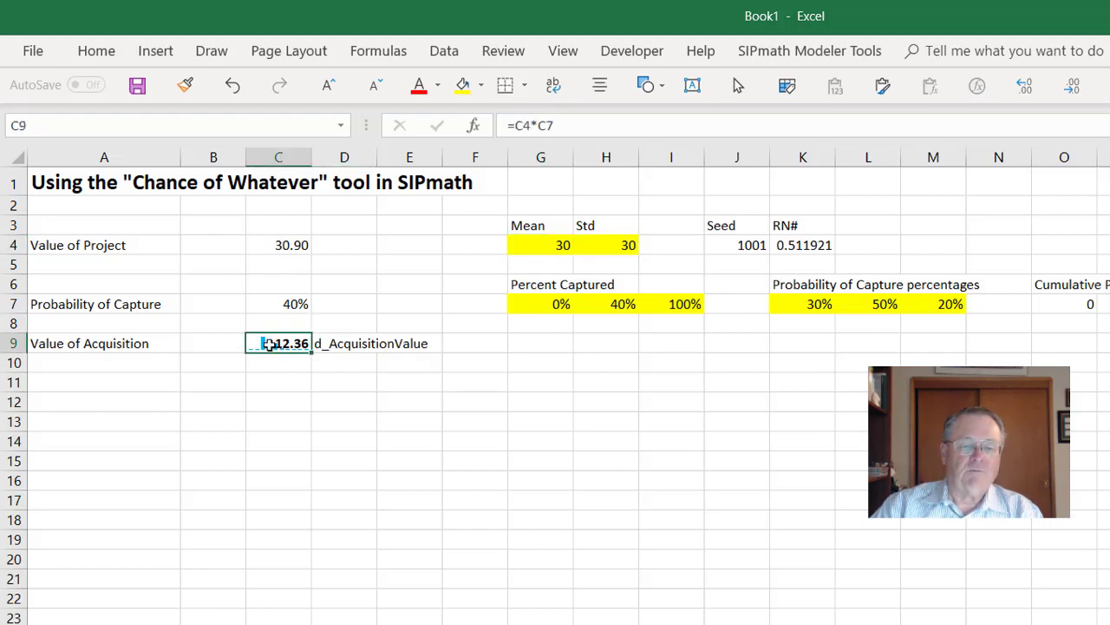
left_click(783, 54)
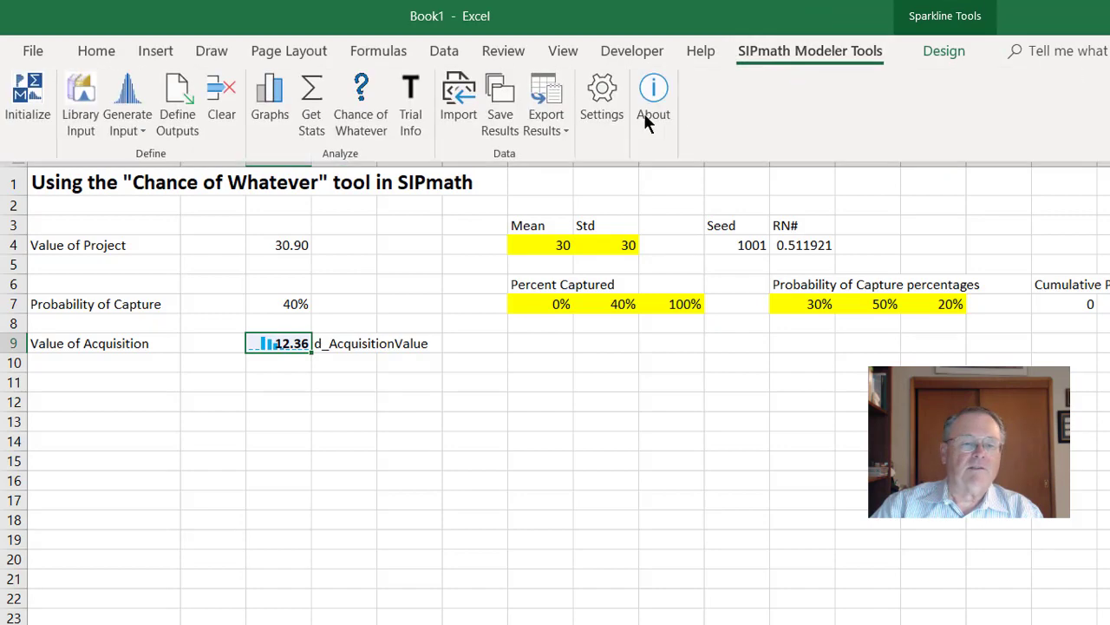
left_click(269, 108)
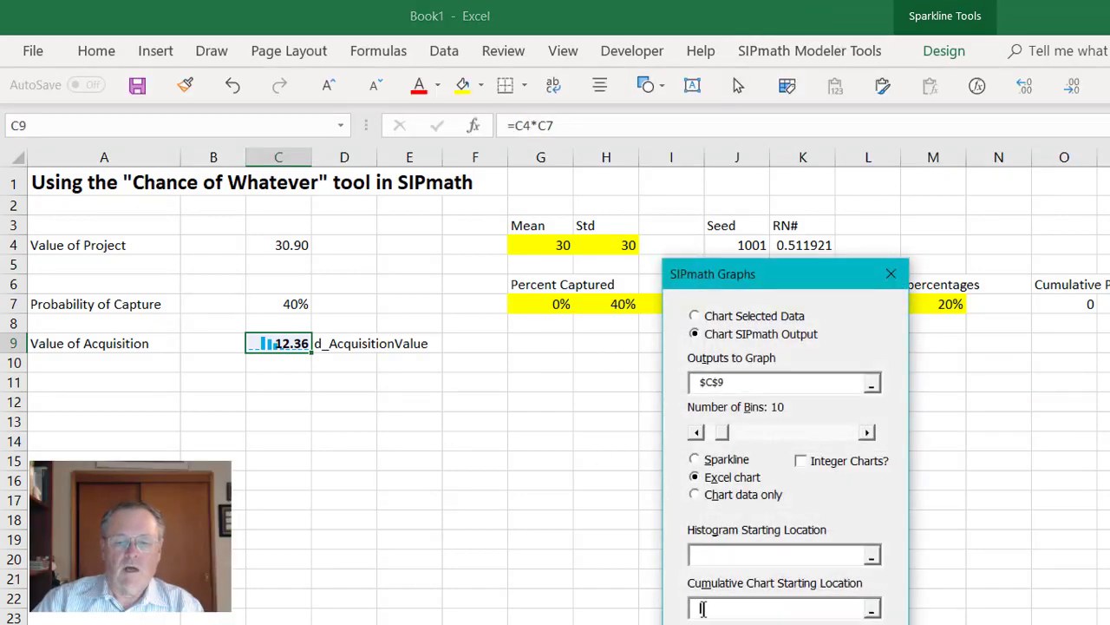
left_click(550, 363)
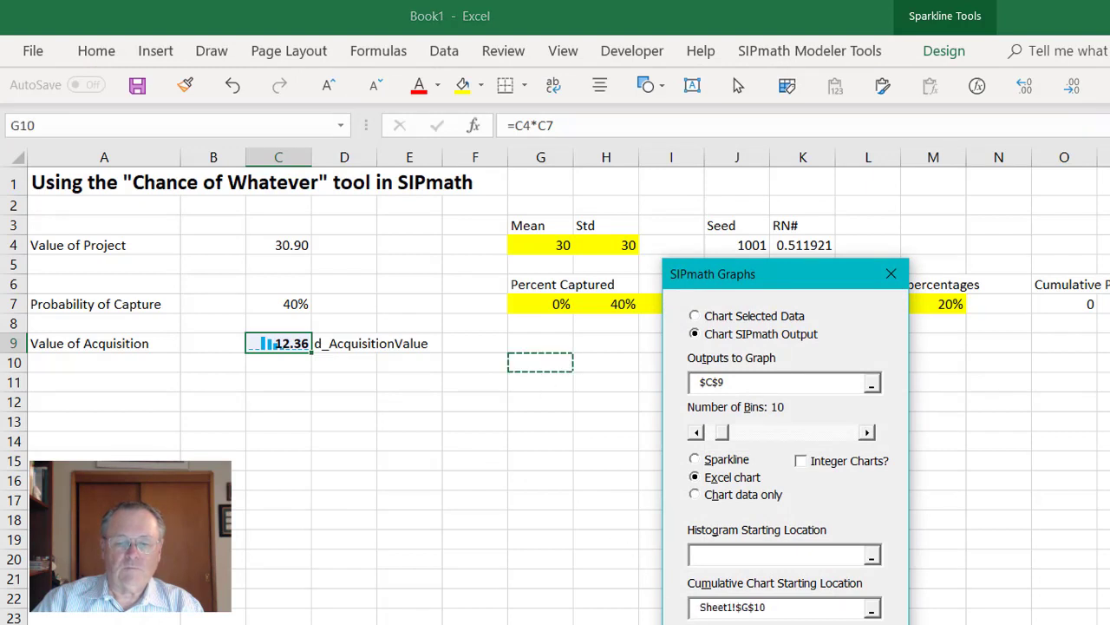
key("Return")
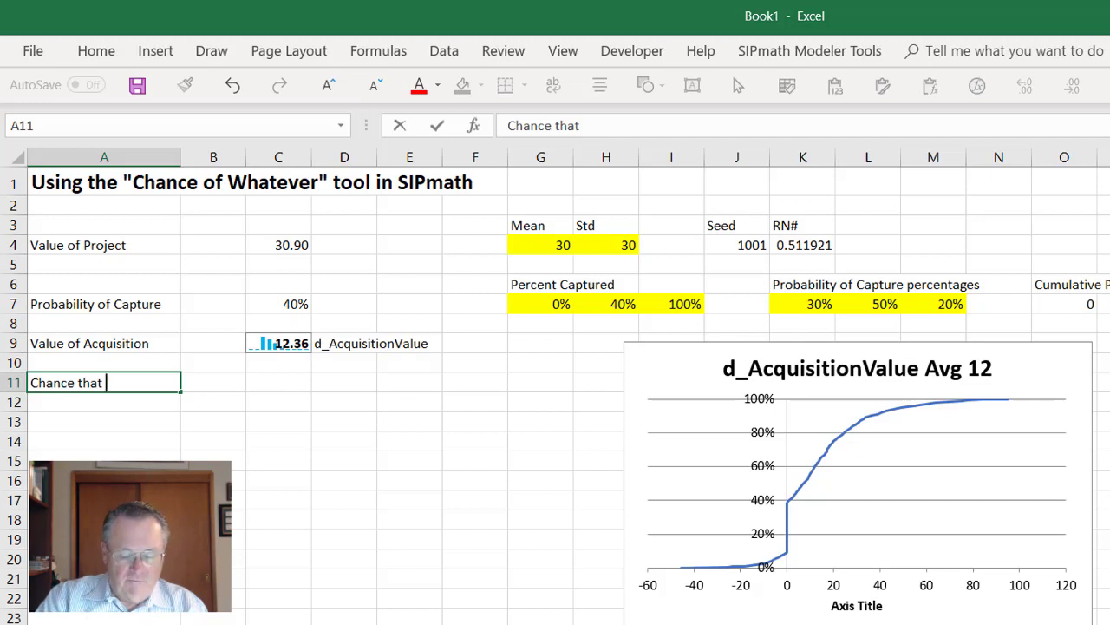
Complete the A11 label 'Chance that Value is greater than zero' and move to C12
type("Value is ")
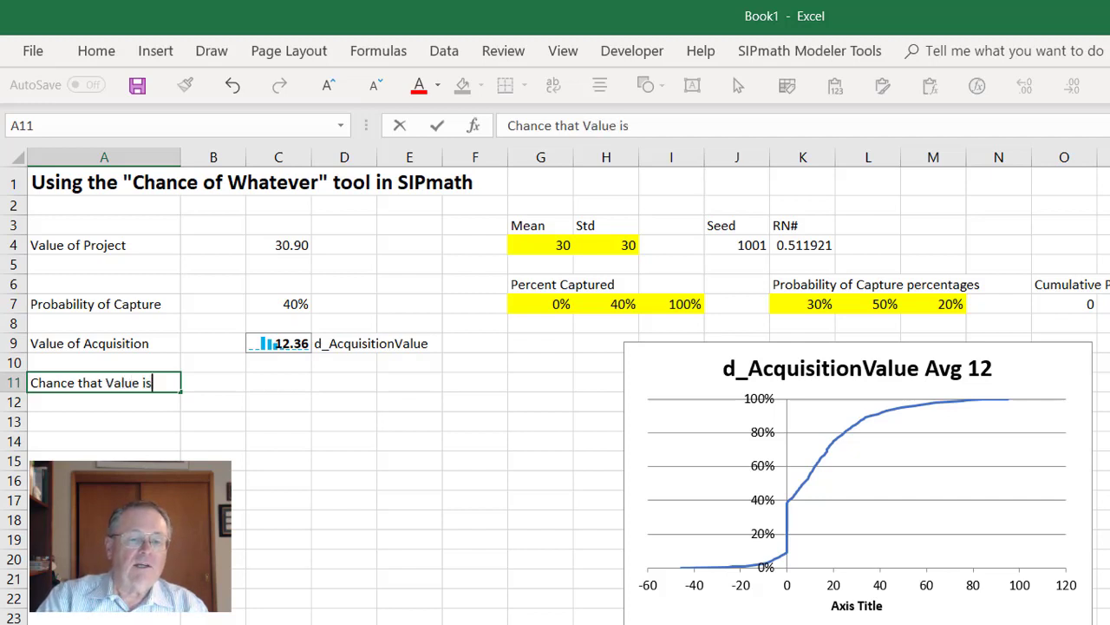
type("gre")
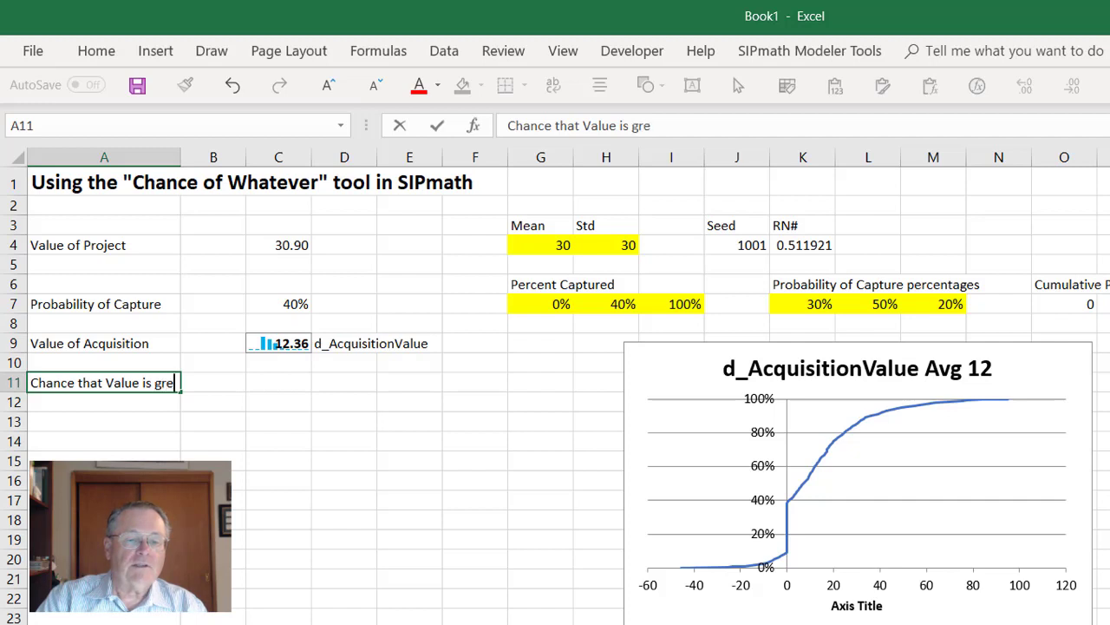
type("ater than zero")
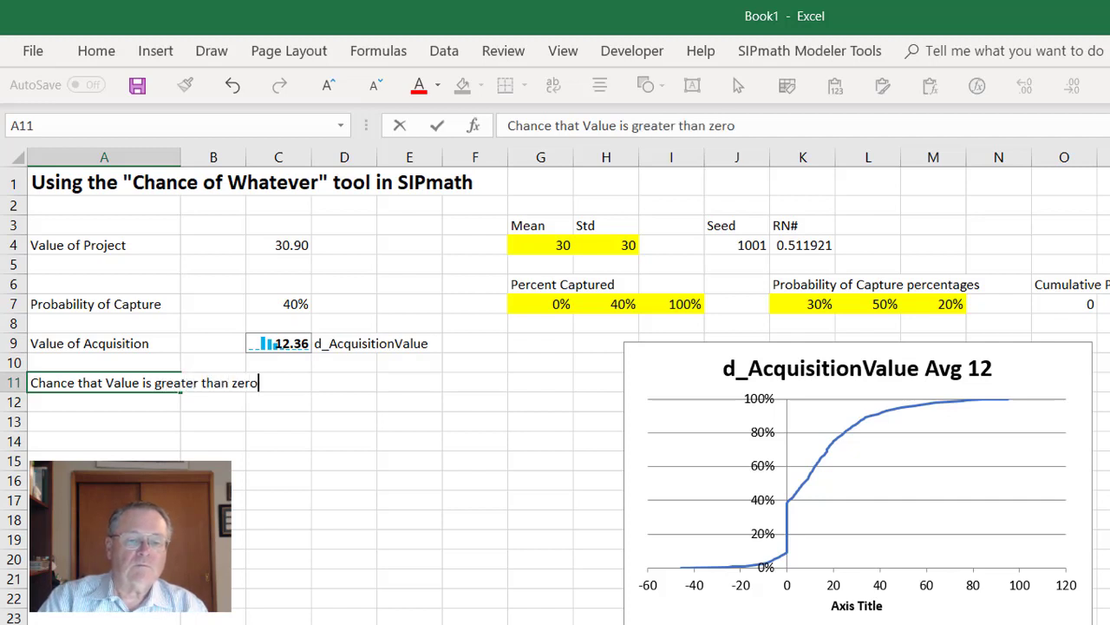
key("Return")
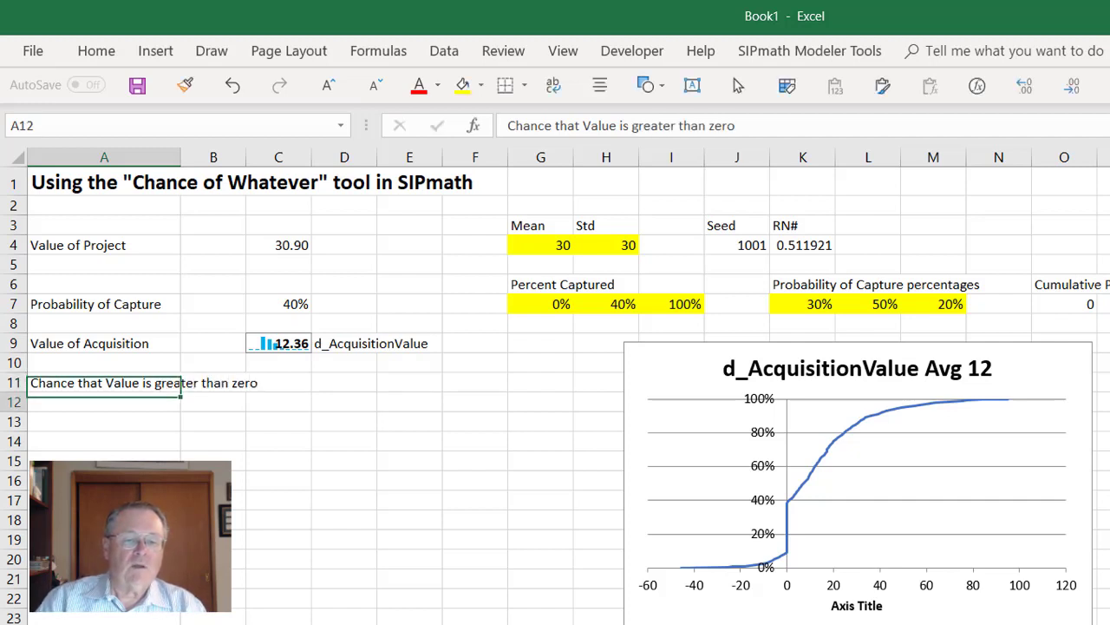
key("Right")
key("Right")
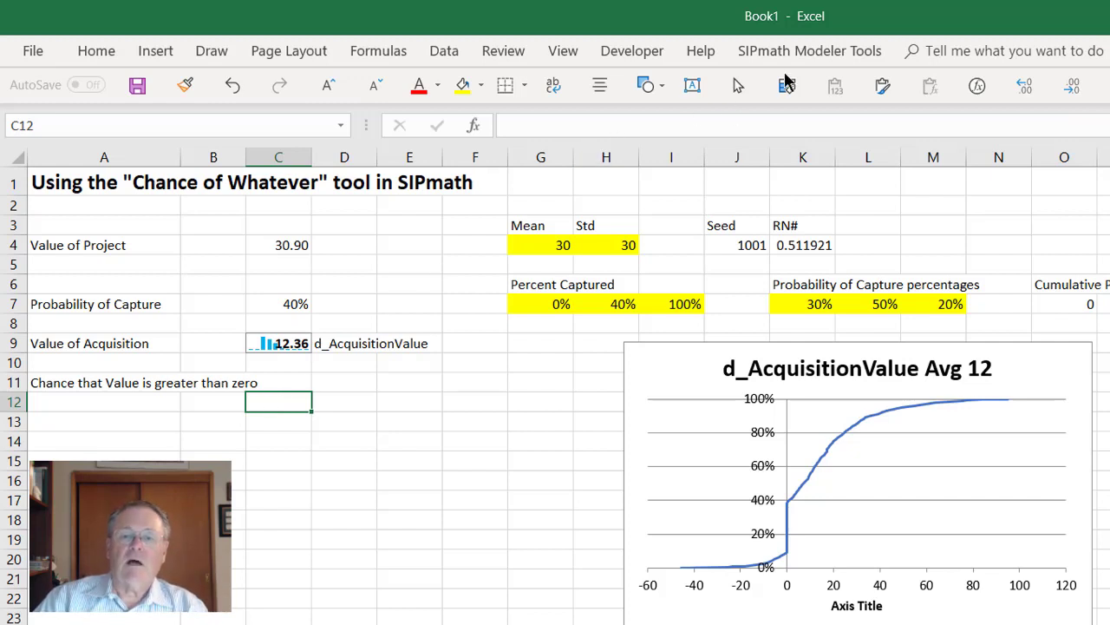
Use Chance of Whatever to compute the chance C9 >= 0 into C12, giving 91%
left_click(824, 51)
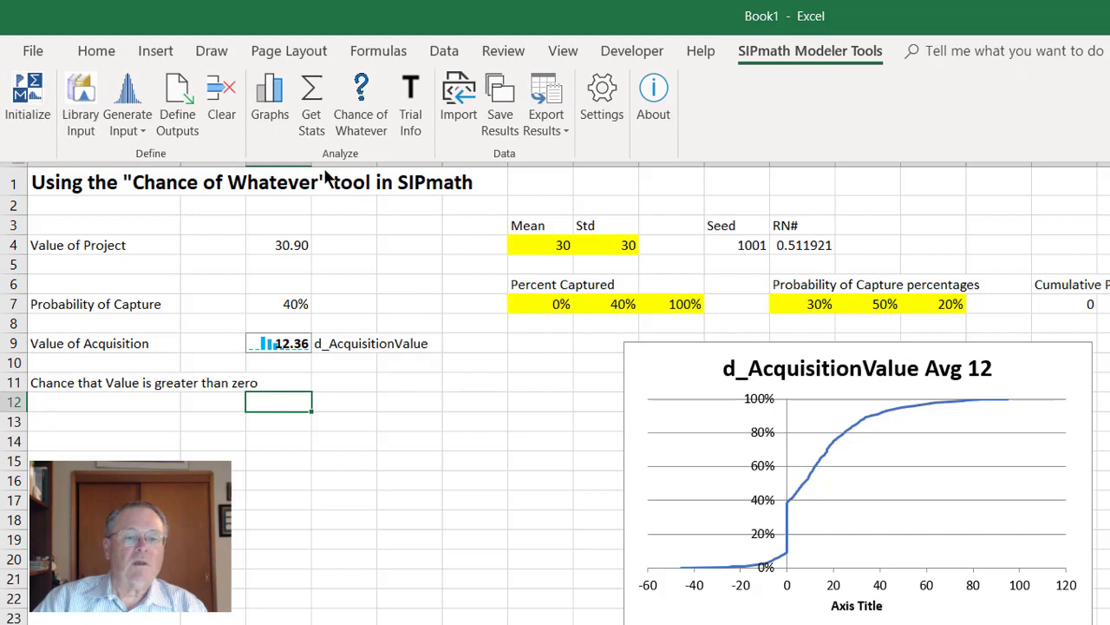
left_click(361, 88)
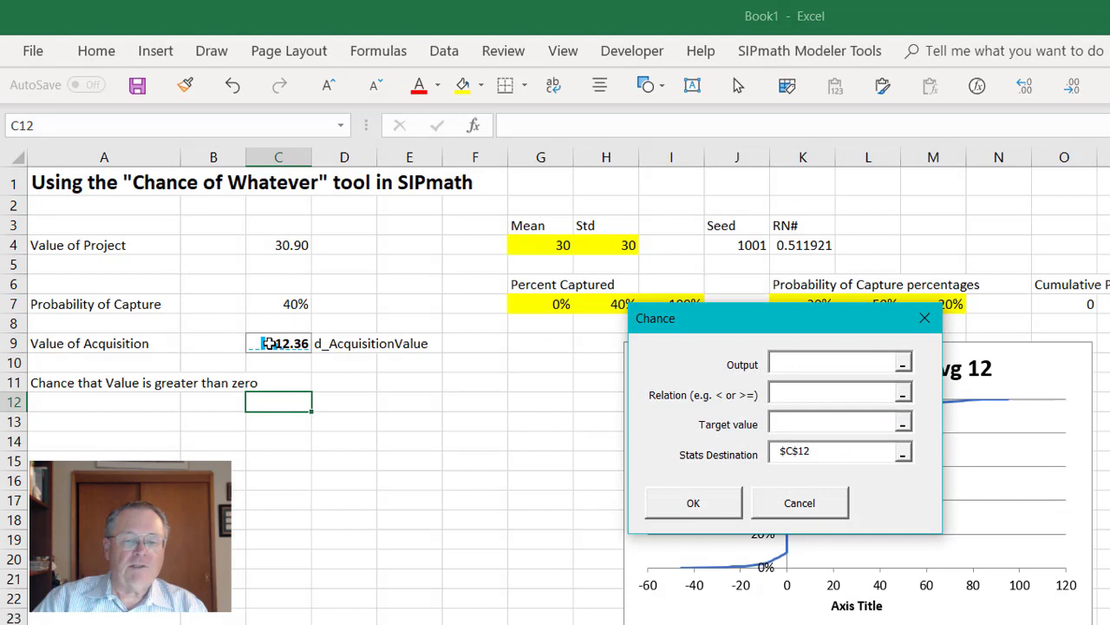
left_click(268, 344)
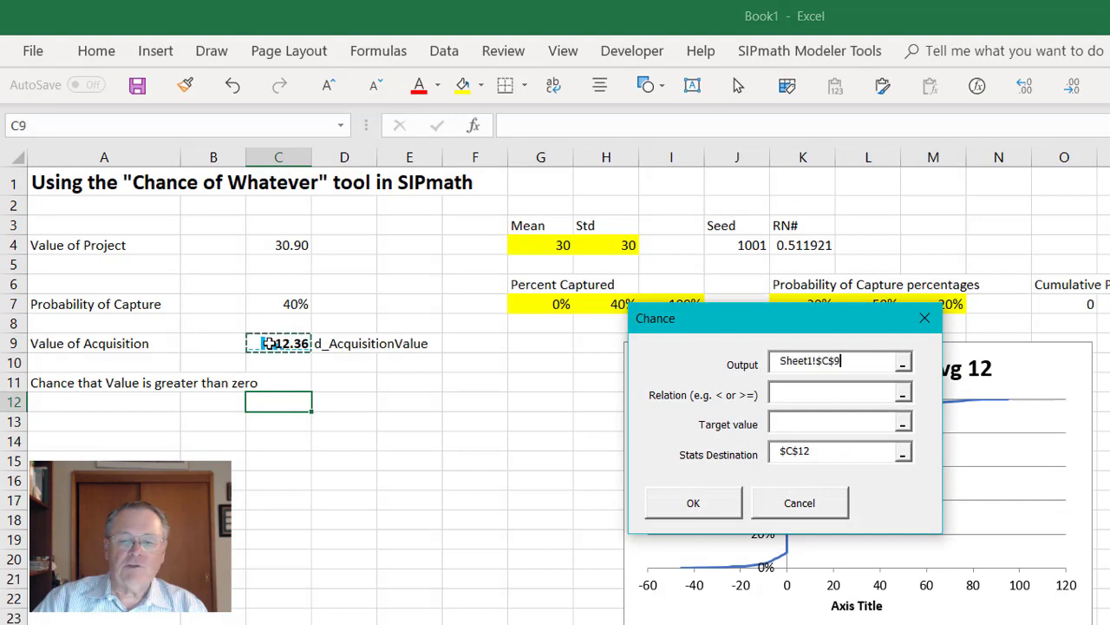
left_click(817, 394)
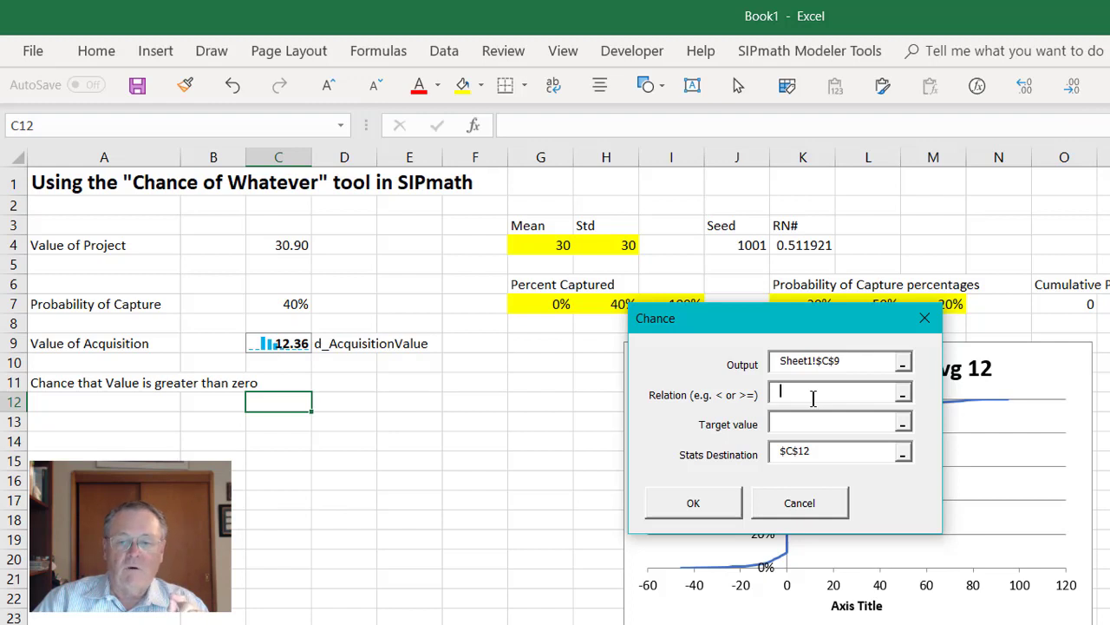
type(">=")
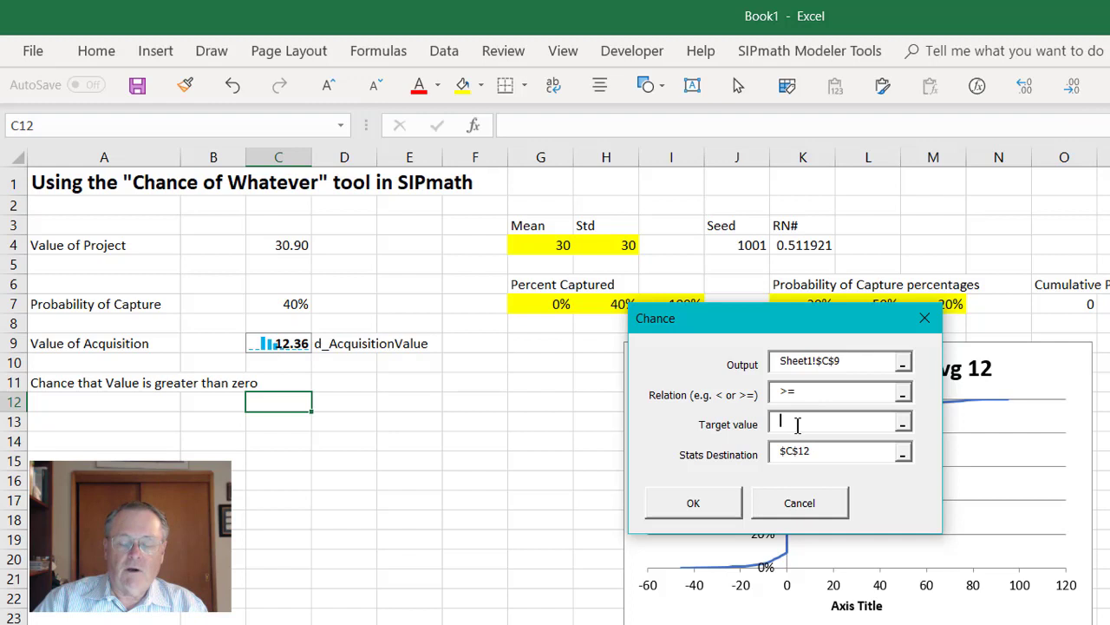
left_click(691, 507)
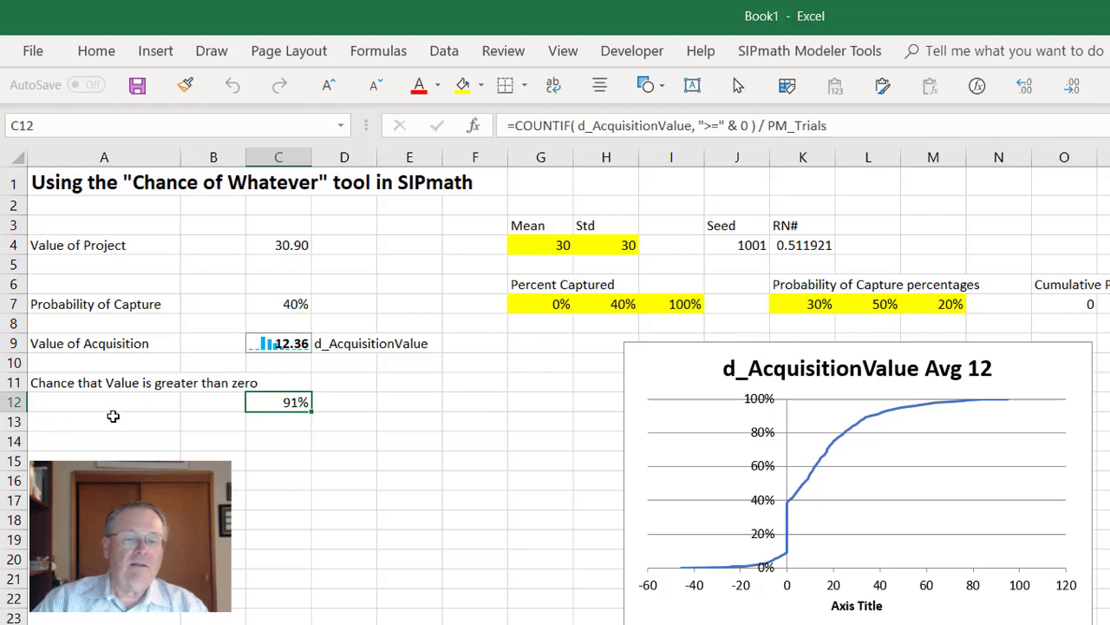
Use Chance of Whatever to compute the chance C9 > 0 into C13, giving 61%
left_click(272, 422)
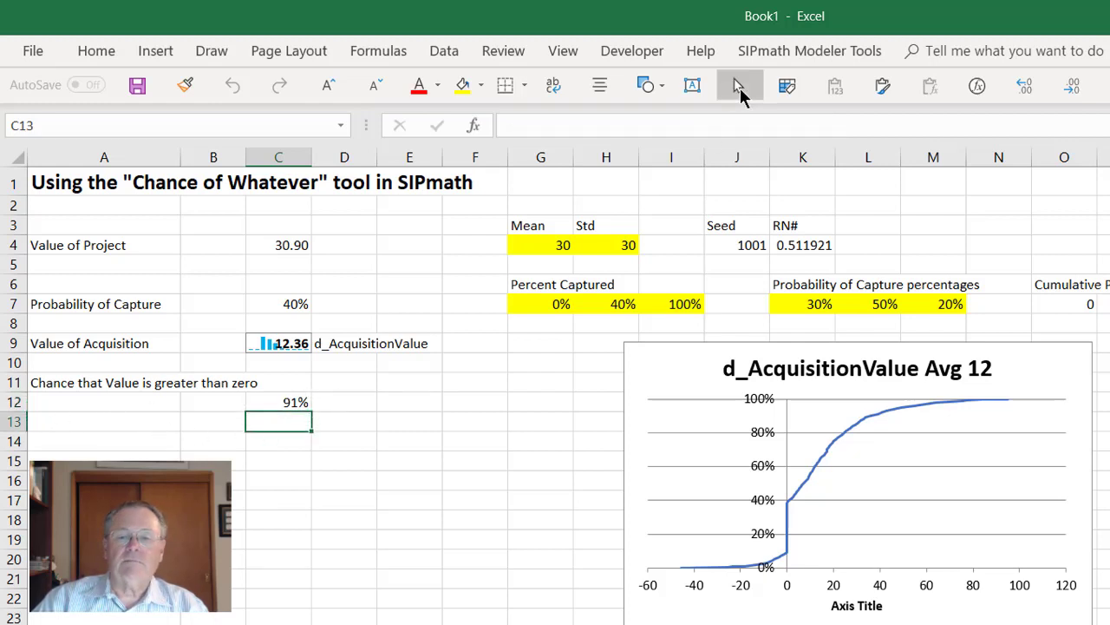
left_click(785, 52)
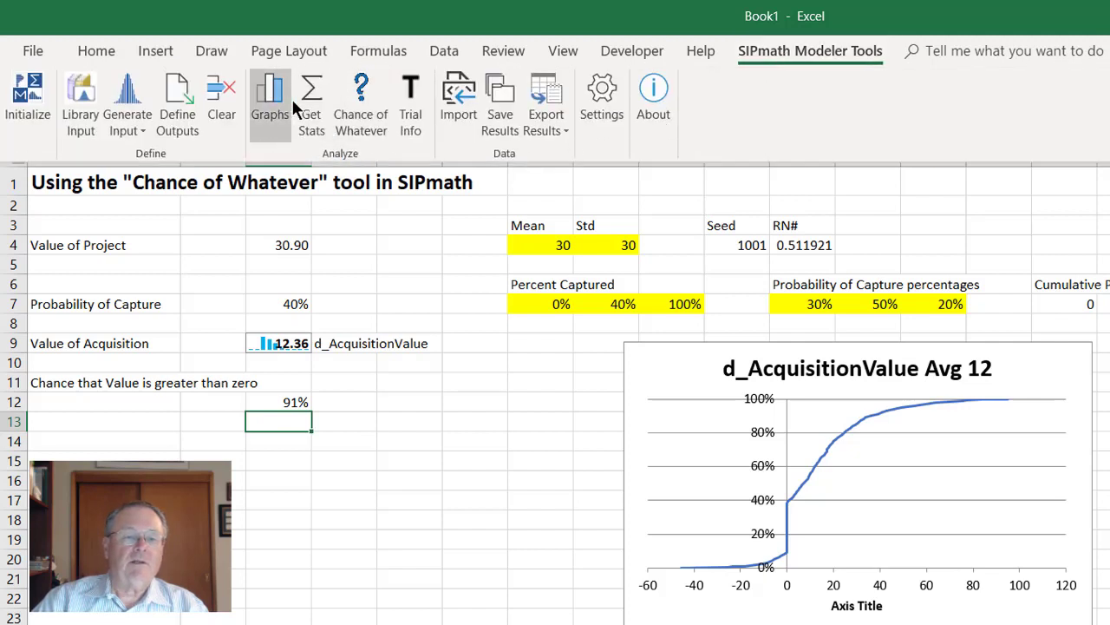
left_click(361, 105)
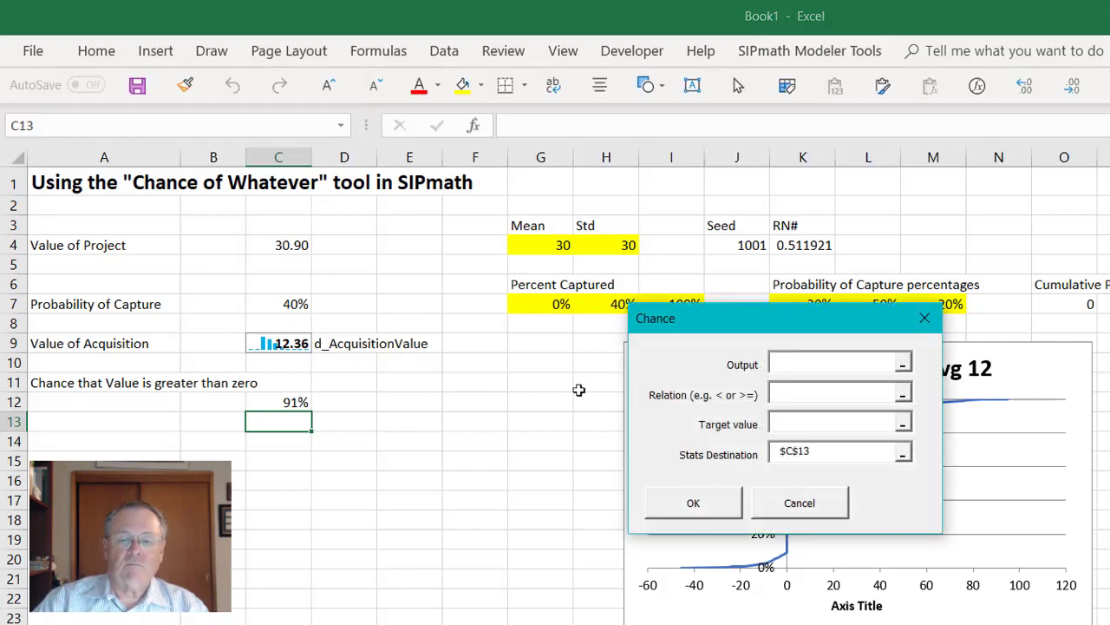
left_click(254, 340)
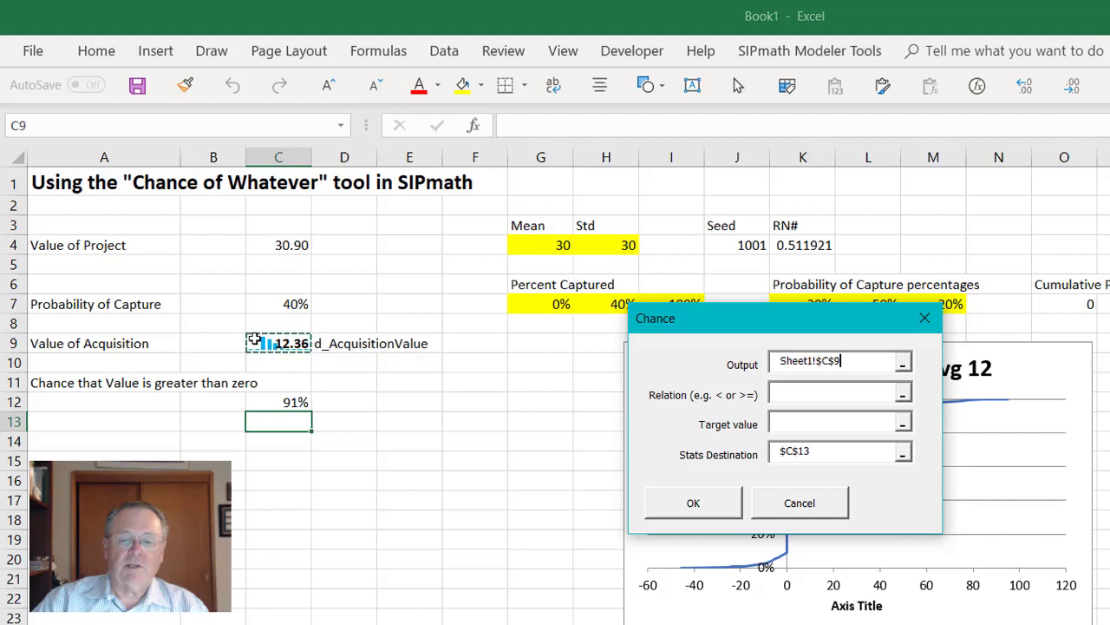
left_click(838, 395)
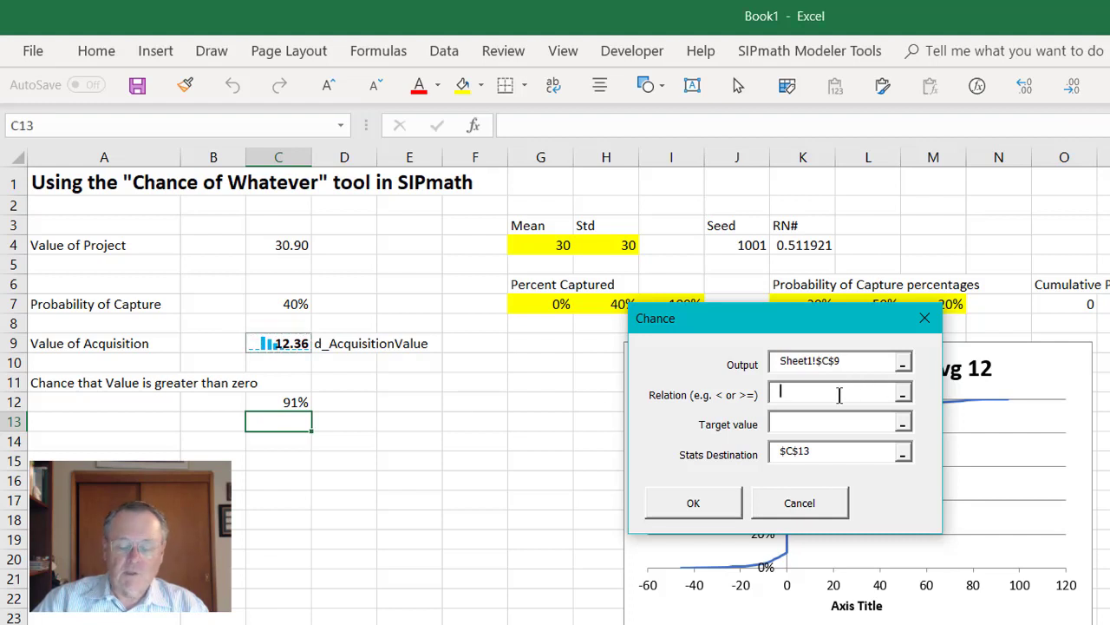
type(">")
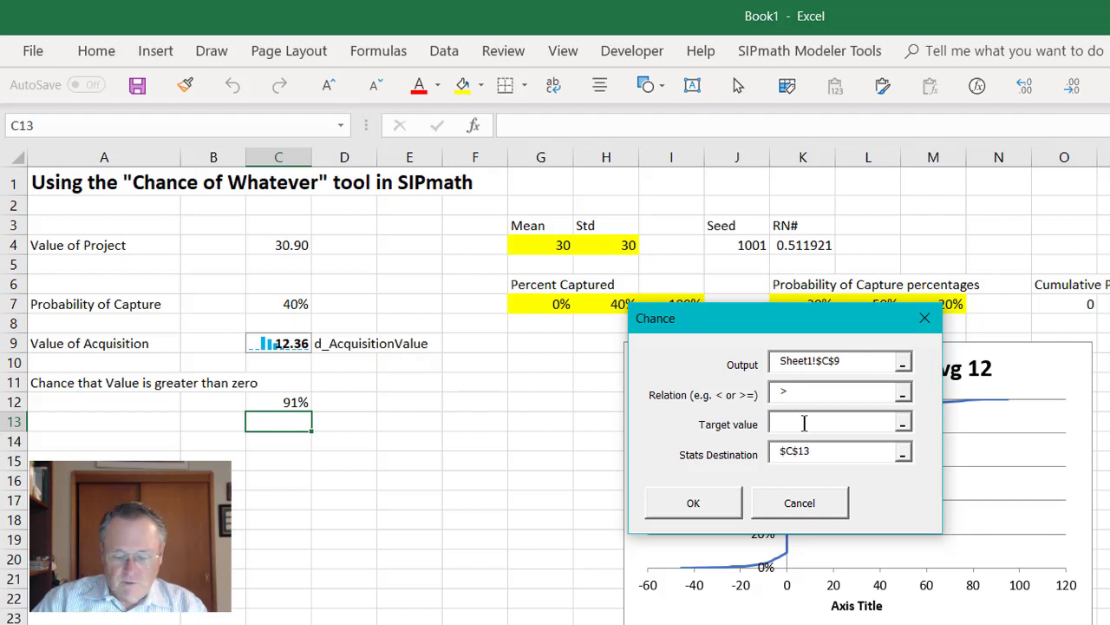
left_click(804, 423)
type("0")
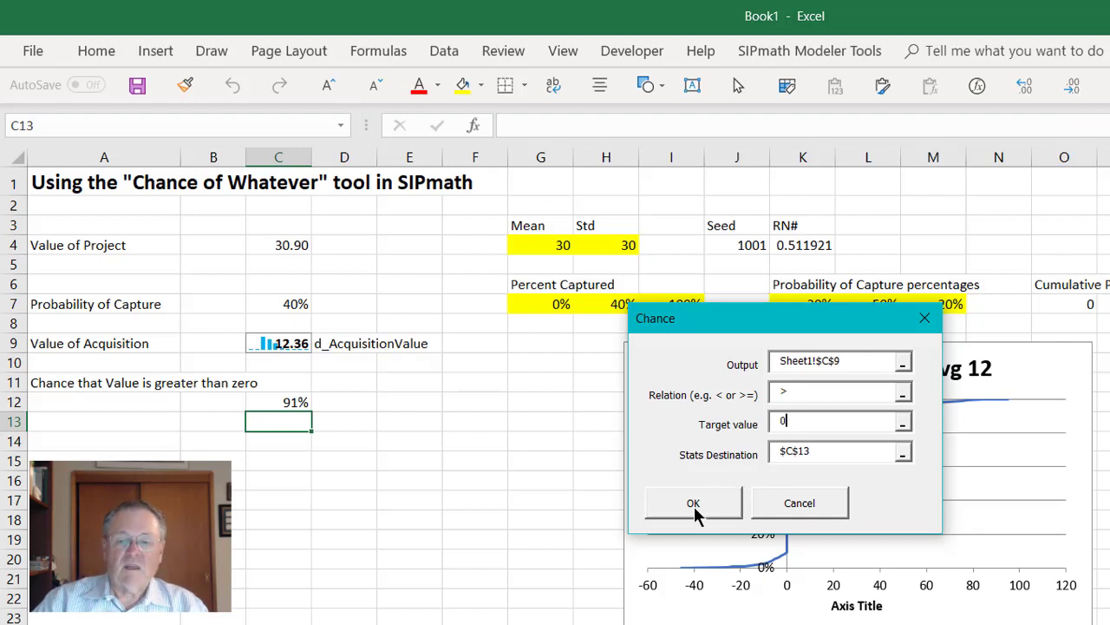
left_click(695, 512)
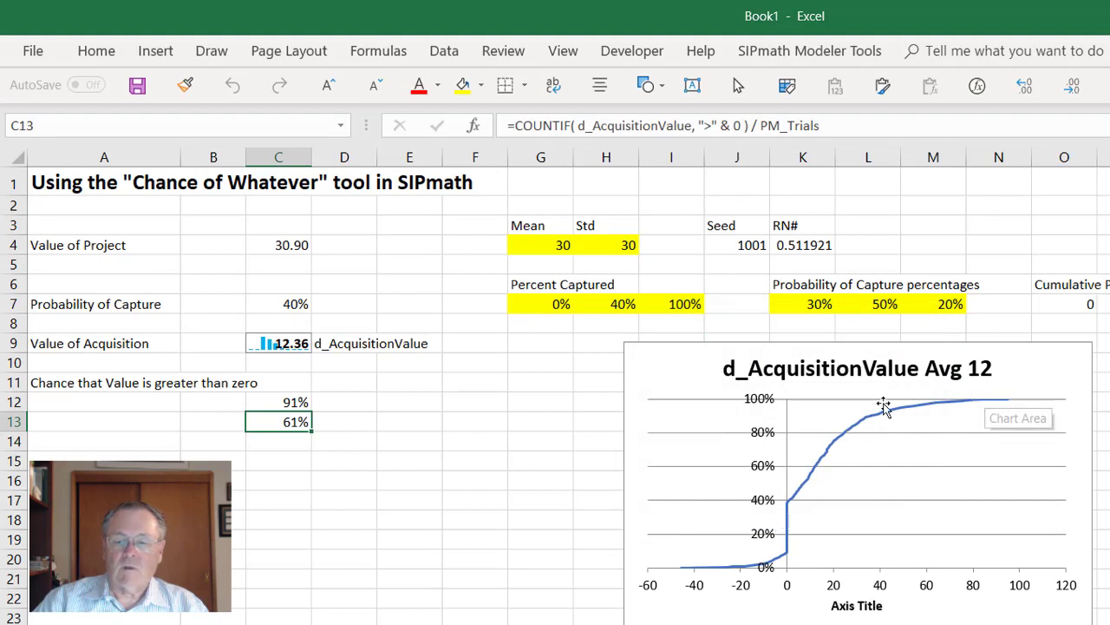
Enter the label 'Chance of being greater than' in A14
left_click(116, 437)
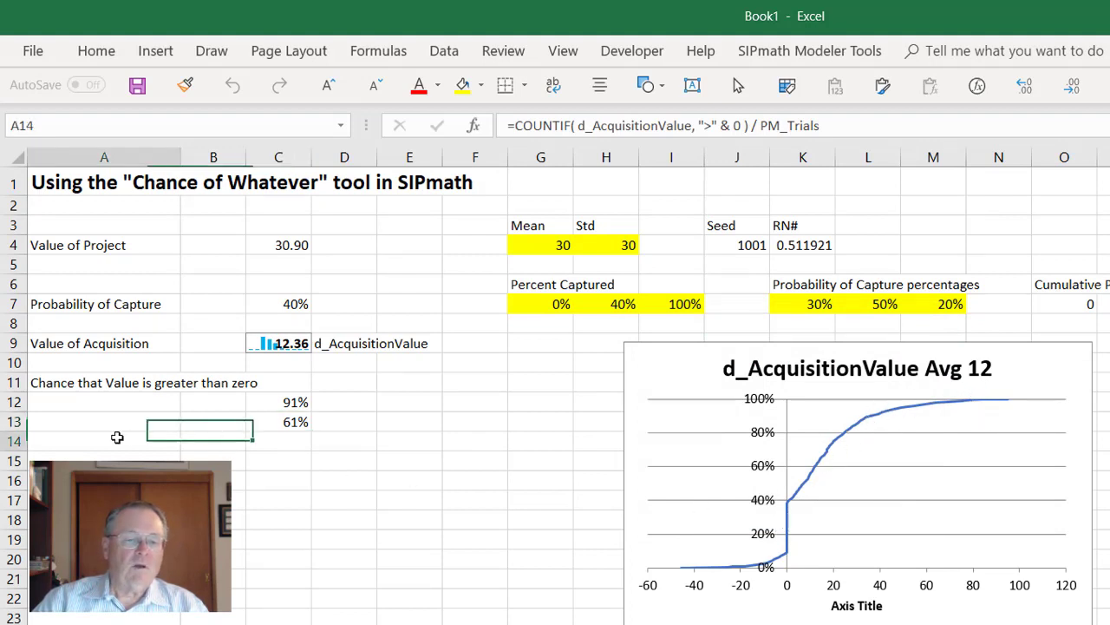
type("Chan")
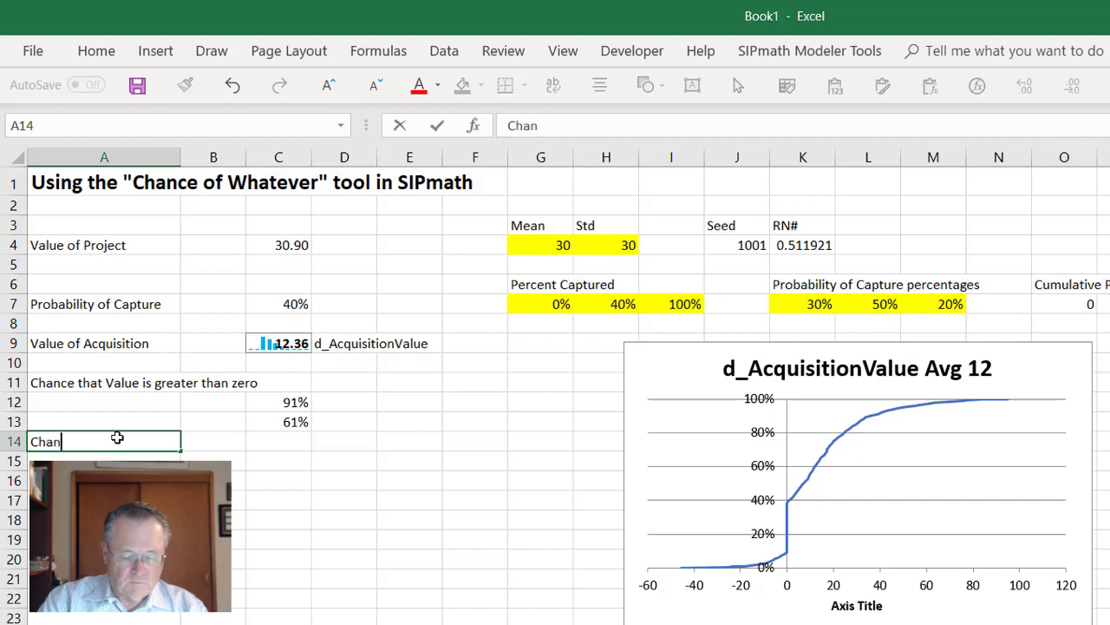
type("ce of being f")
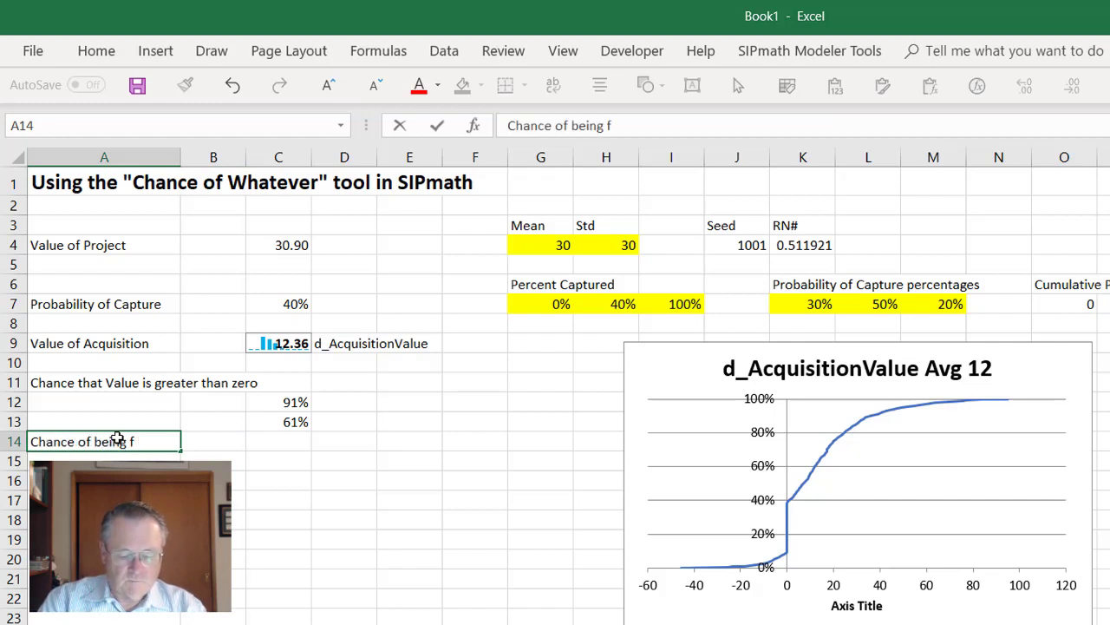
key("BackSpace")
type("g")
type("reater ")
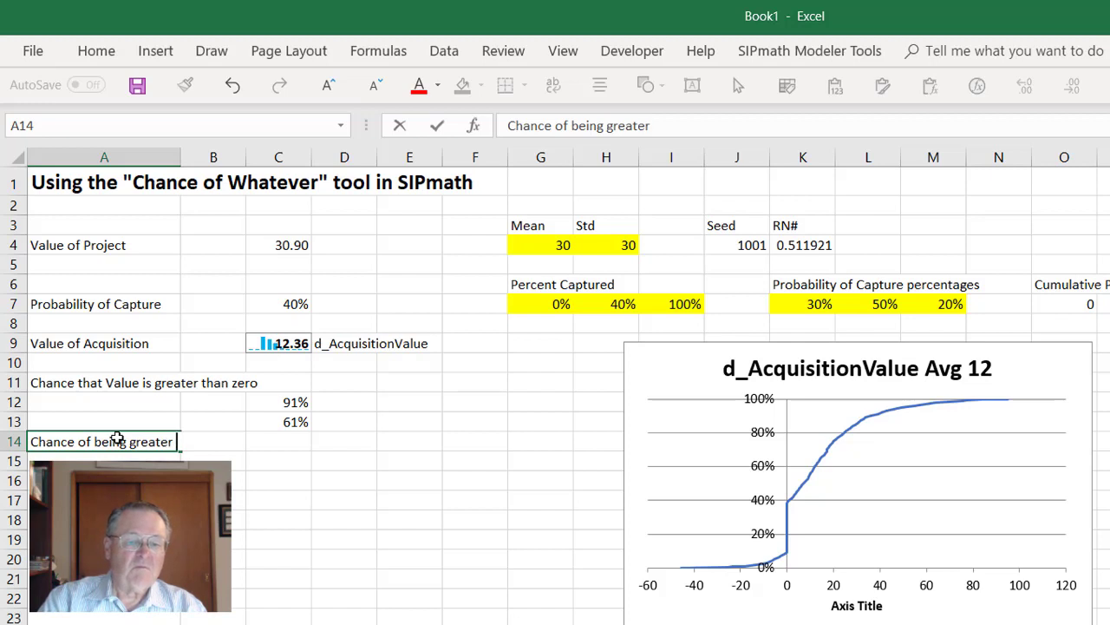
type("than")
key("Tab")
key("Tab")
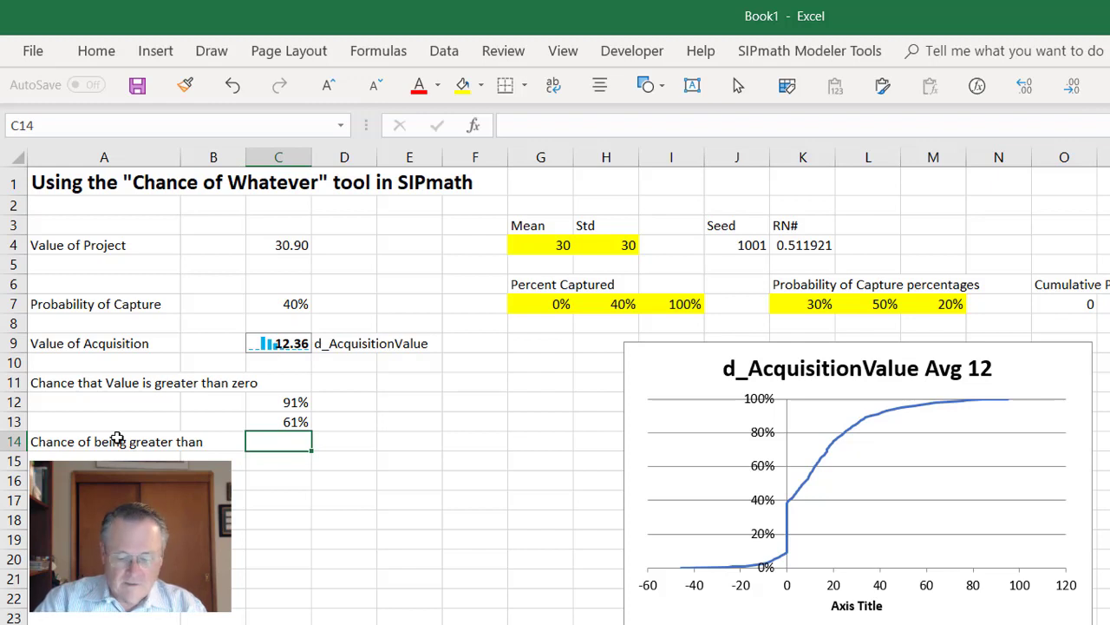
Enter threshold 10 in C14 and relation >= in D14
type("10")
key("ctrl+Return")
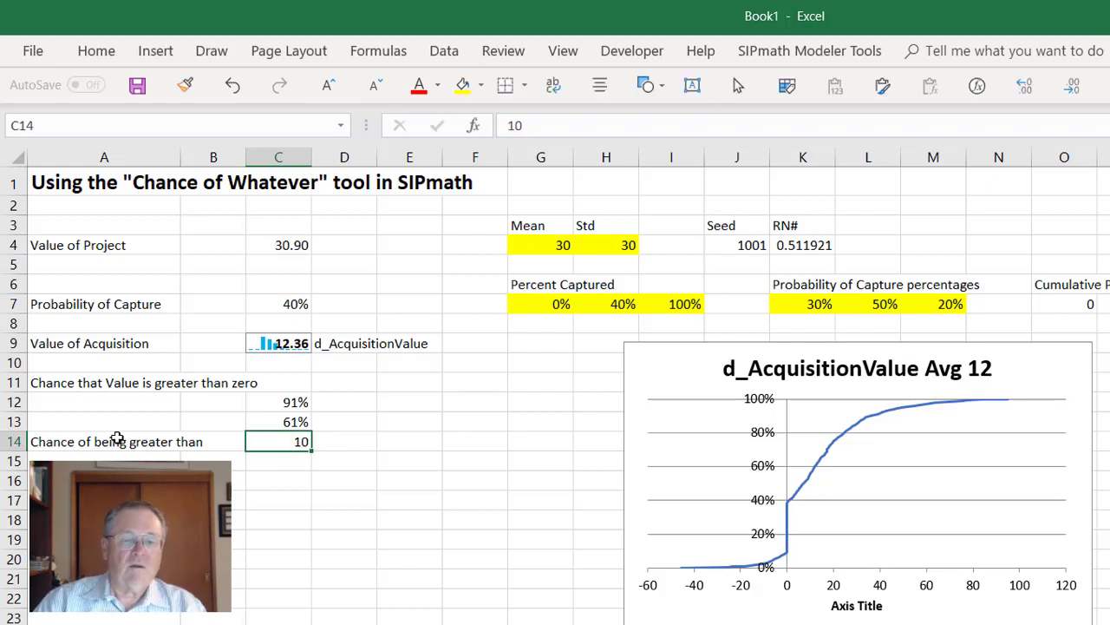
key("Right")
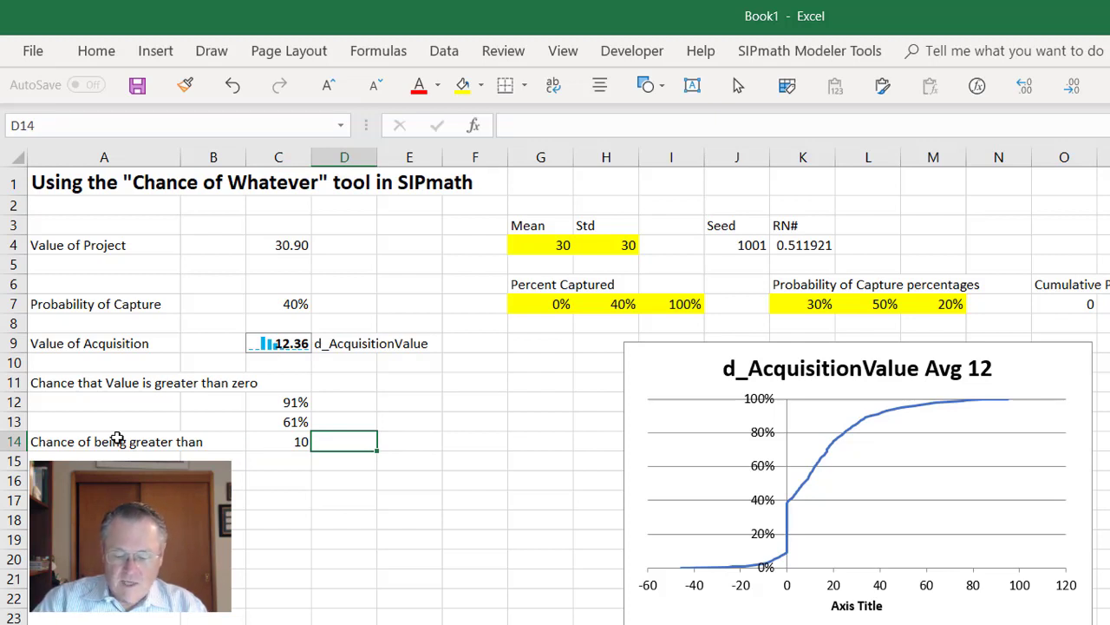
type(">=")
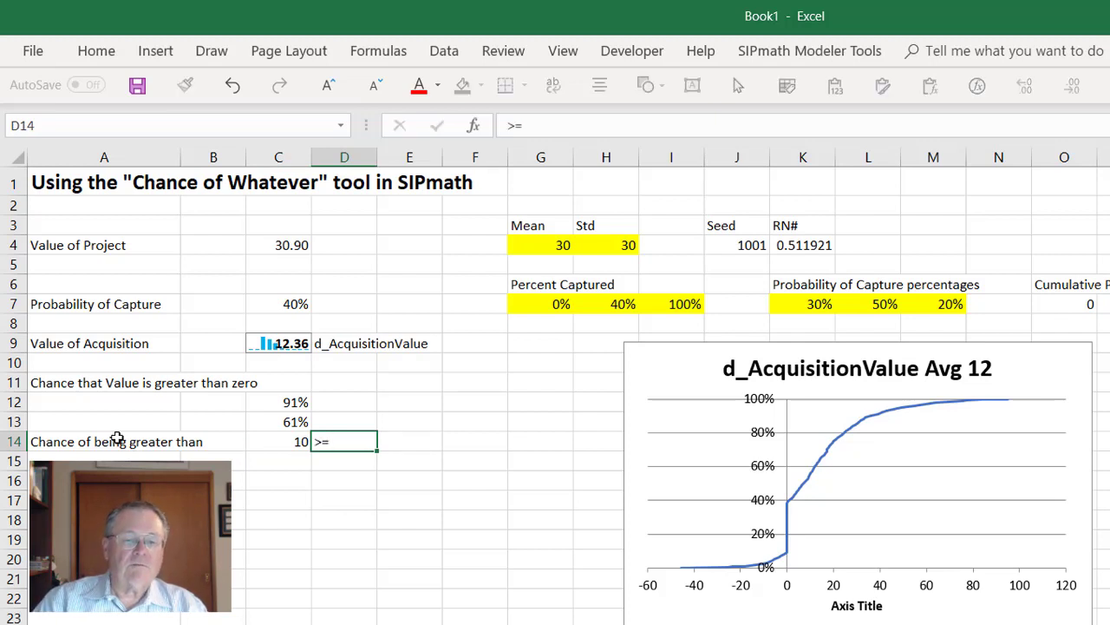
key("Return")
key("Left")
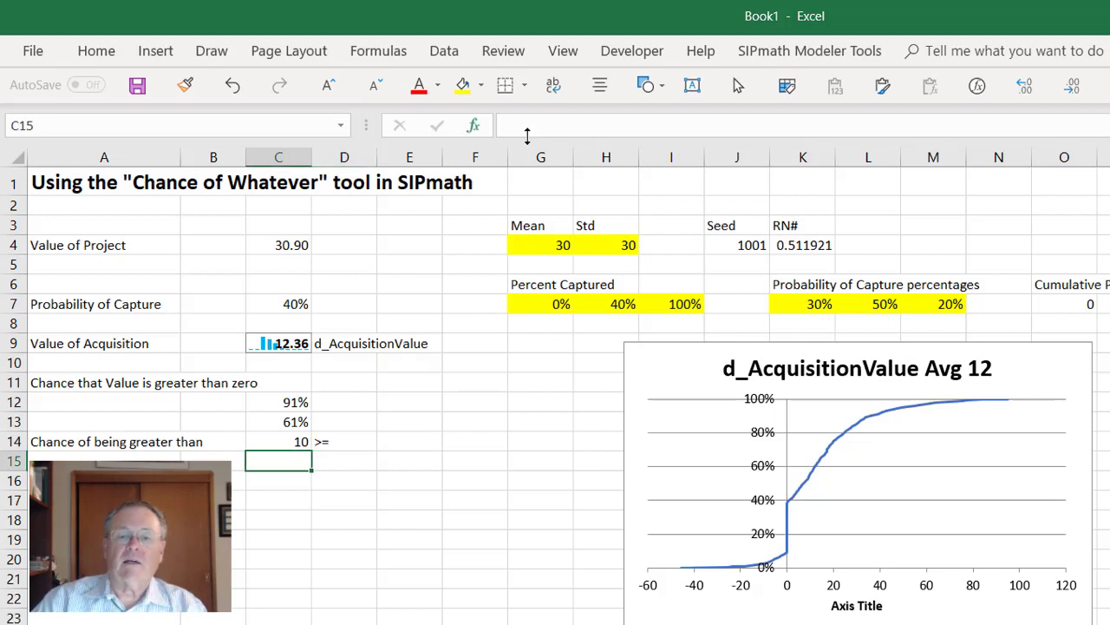
Compute into C15 the chance of C9 meeting relation D14 and target C14, giving 0.446
left_click(756, 53)
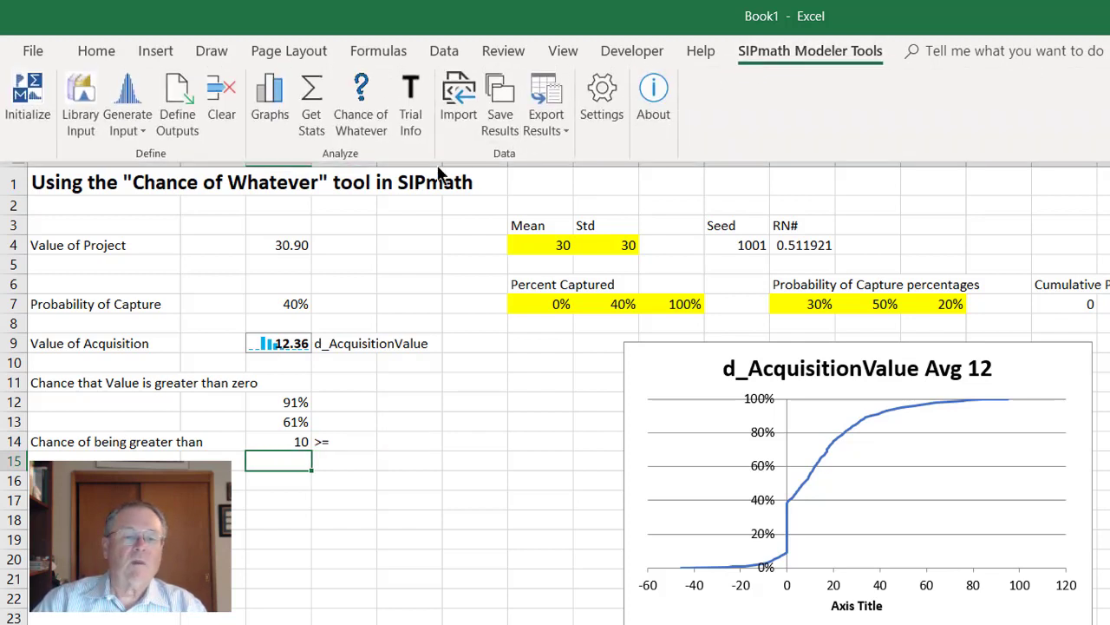
left_click(356, 97)
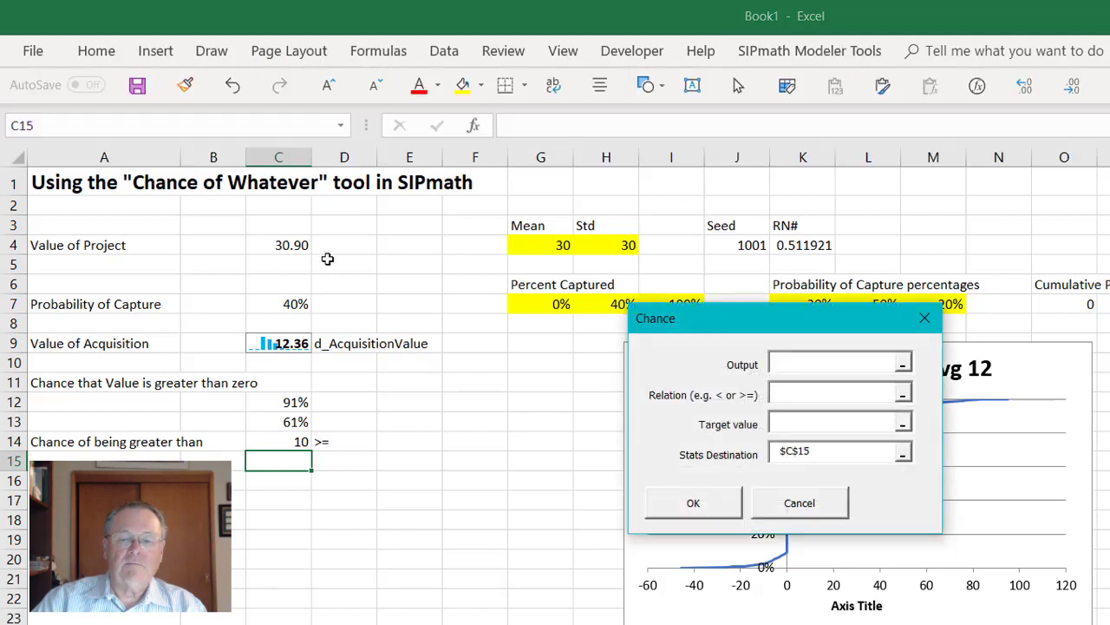
left_click(293, 343)
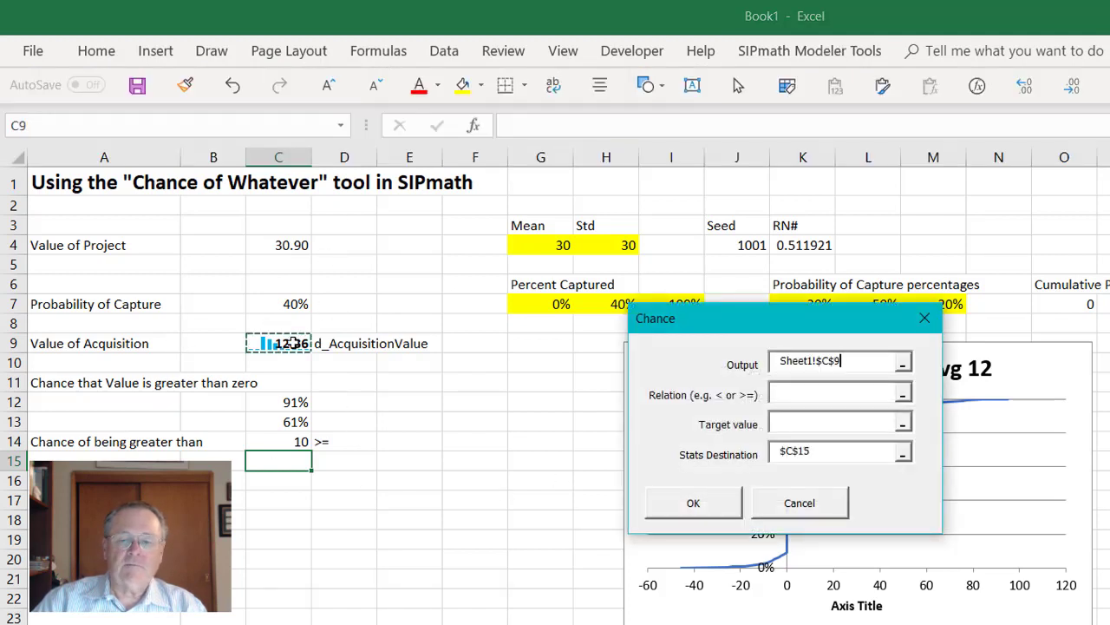
left_click(798, 394)
left_click(336, 443)
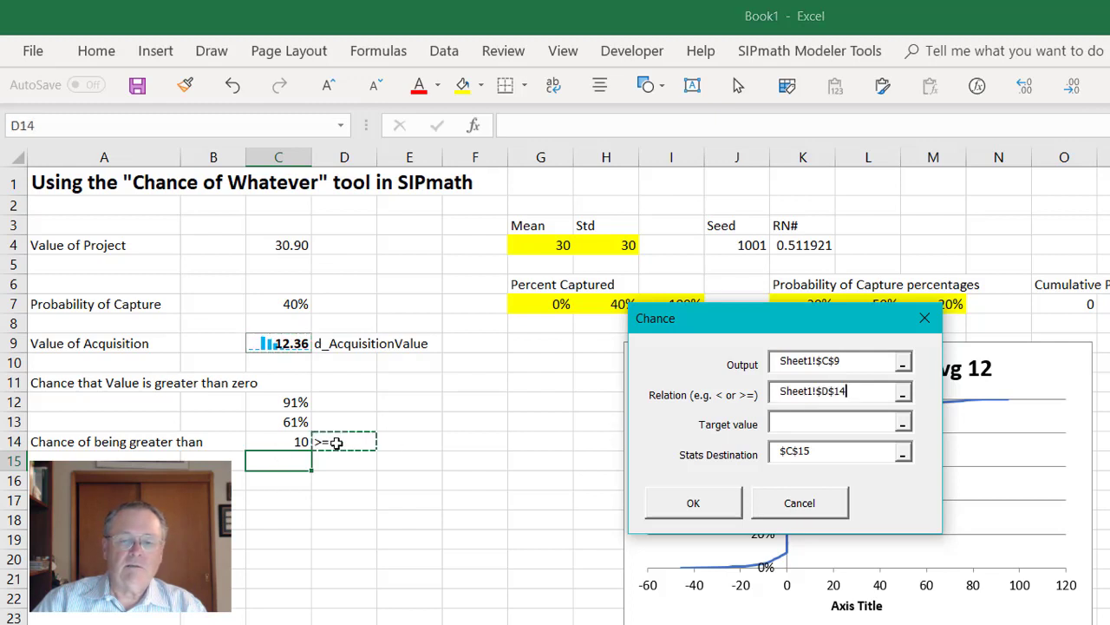
key("Tab")
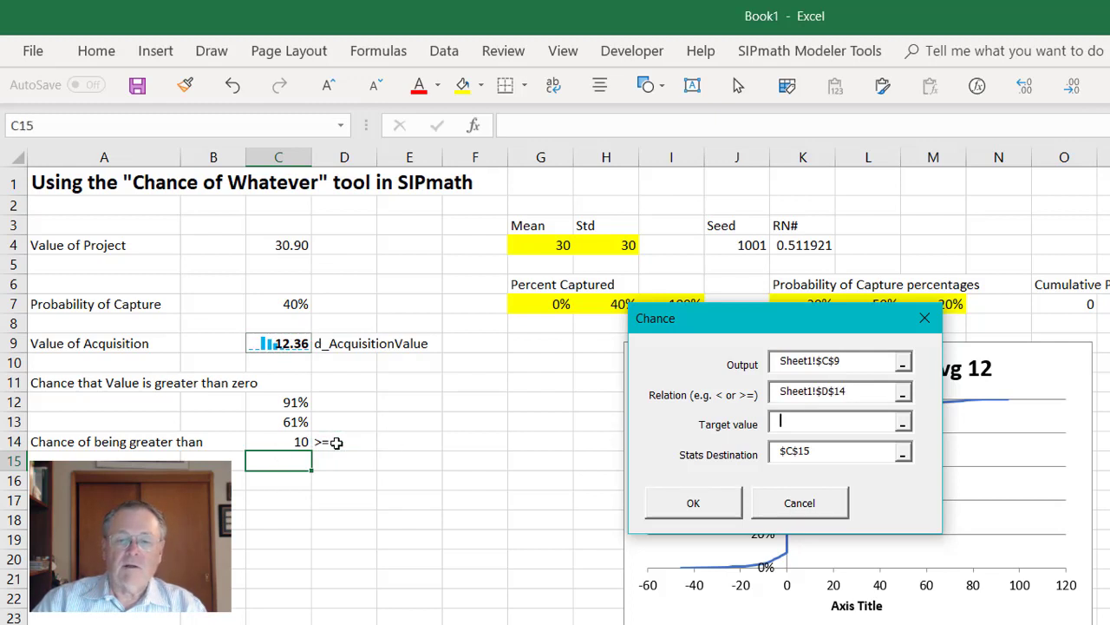
left_click(289, 440)
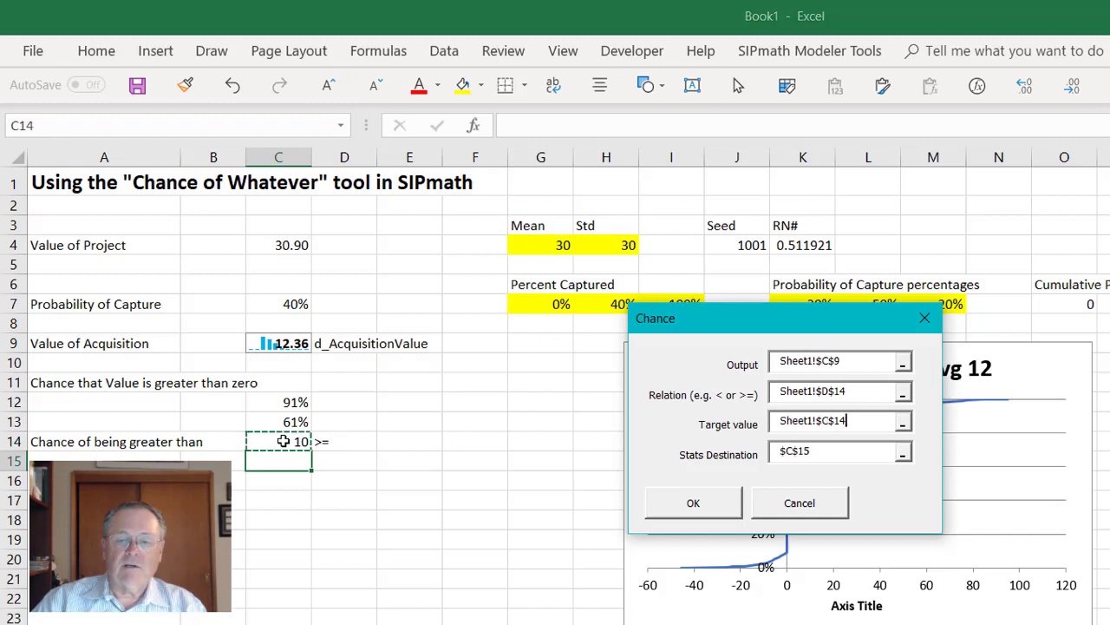
left_click(716, 513)
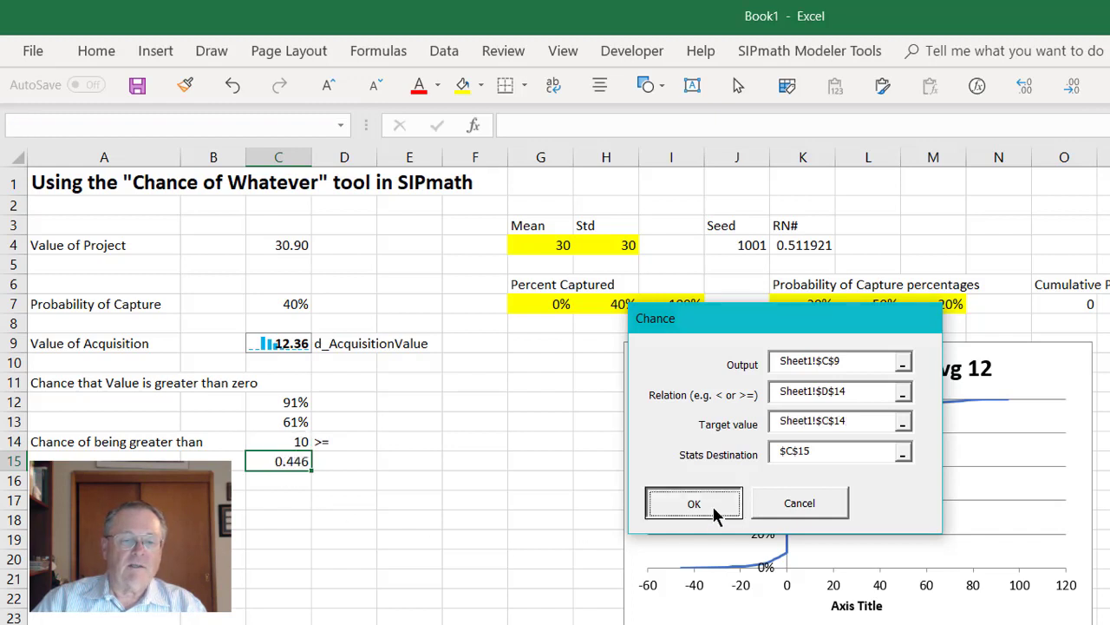